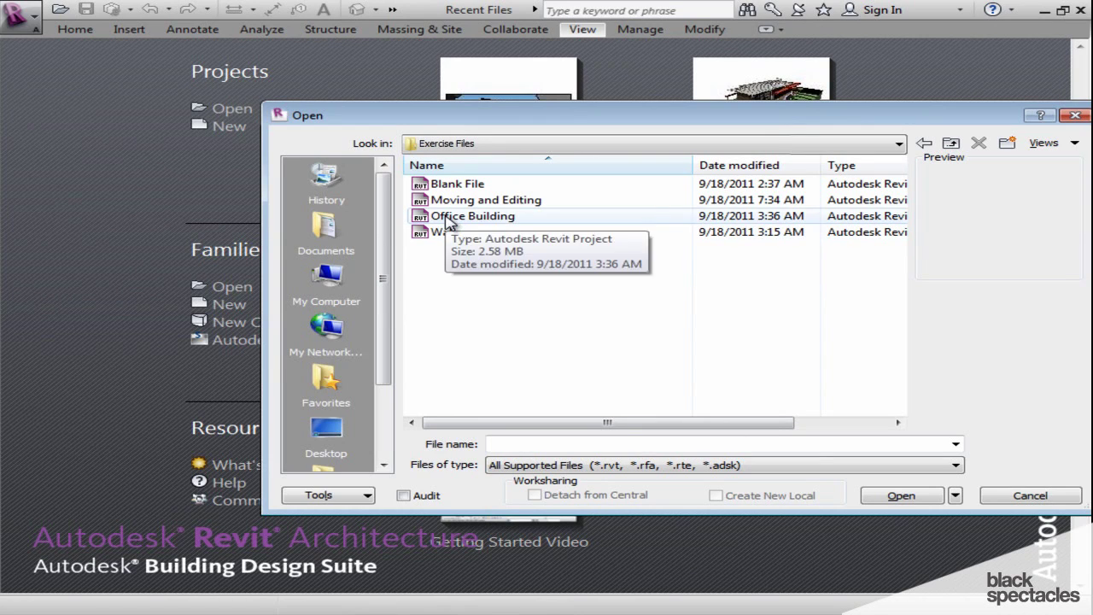
# - Open the Office Building project from the Exercise Files folder and survey its first floor plan
pyautogui.click(444, 216)
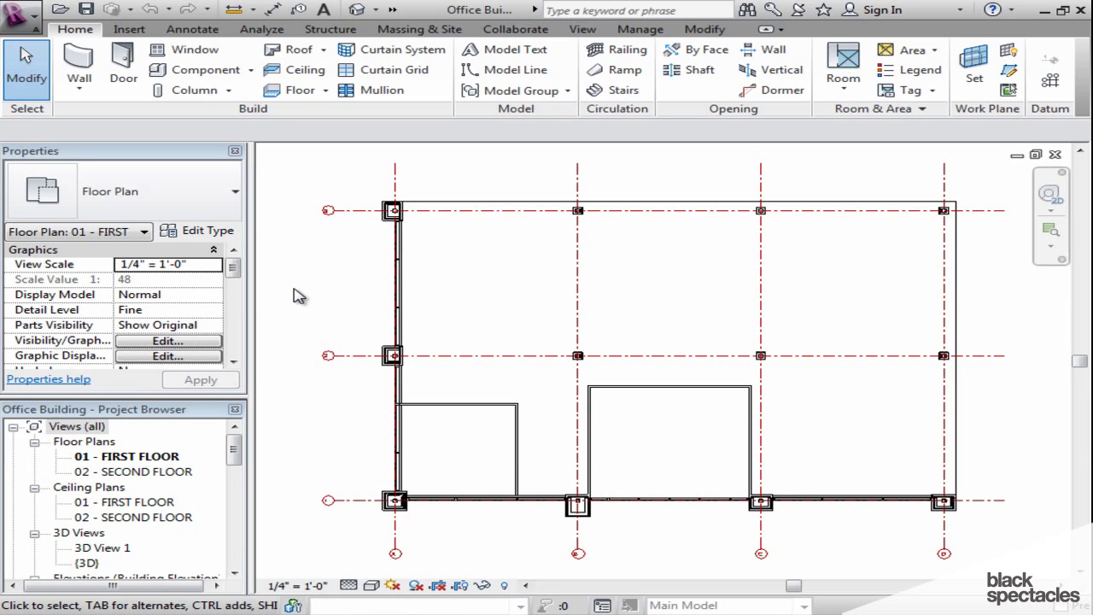
pyautogui.moveTo(308, 299); pyautogui.dragTo(309, 300, button='middle')
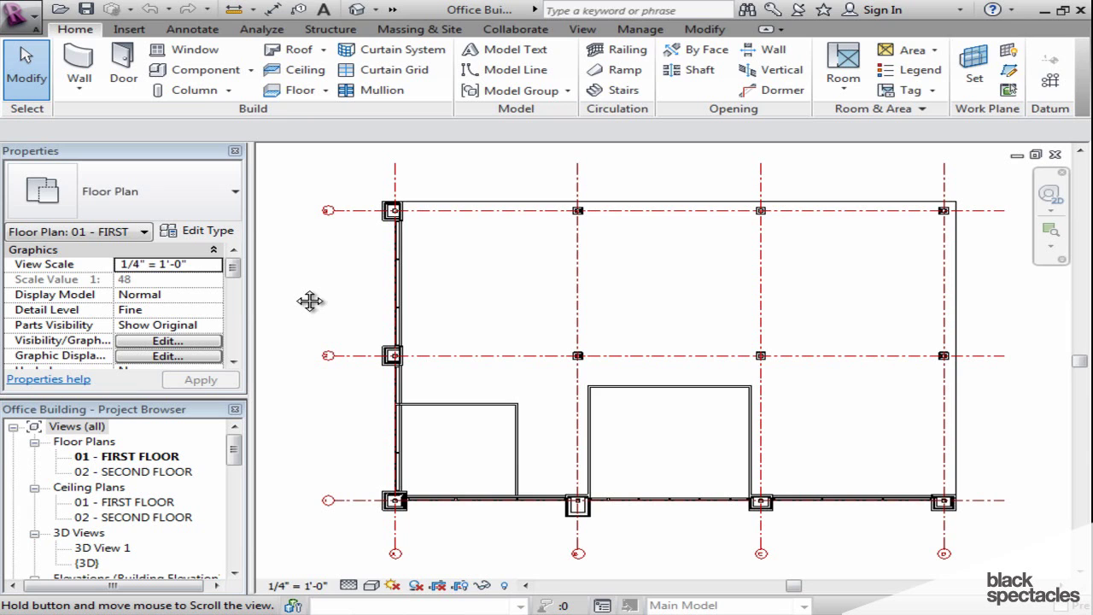
pyautogui.moveTo(309, 300); pyautogui.dragTo(336, 289, button='middle')
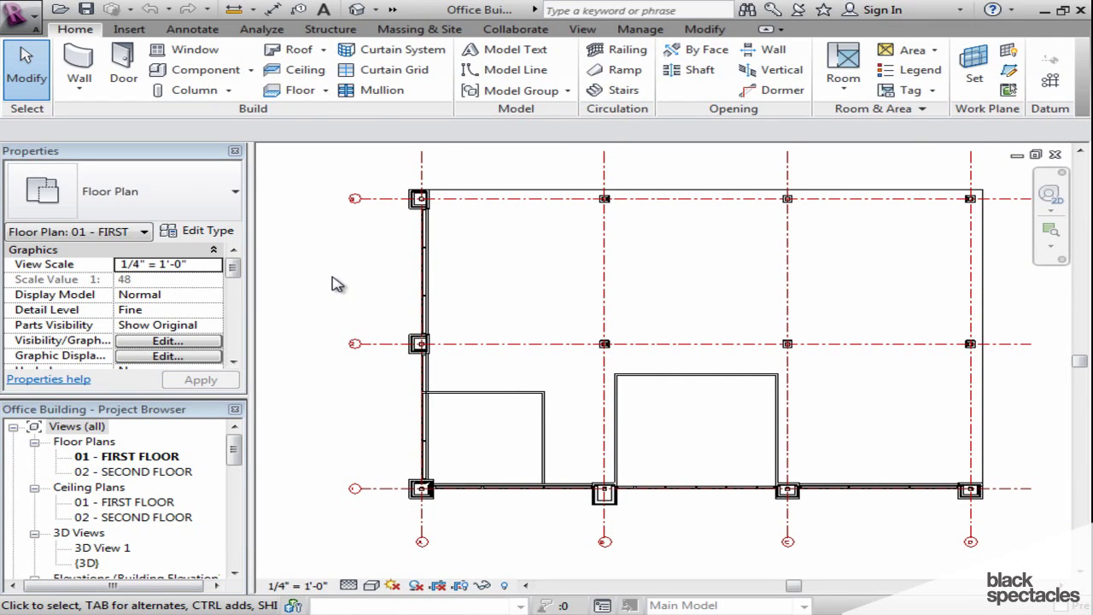
pyautogui.scroll(2, 387, 277)
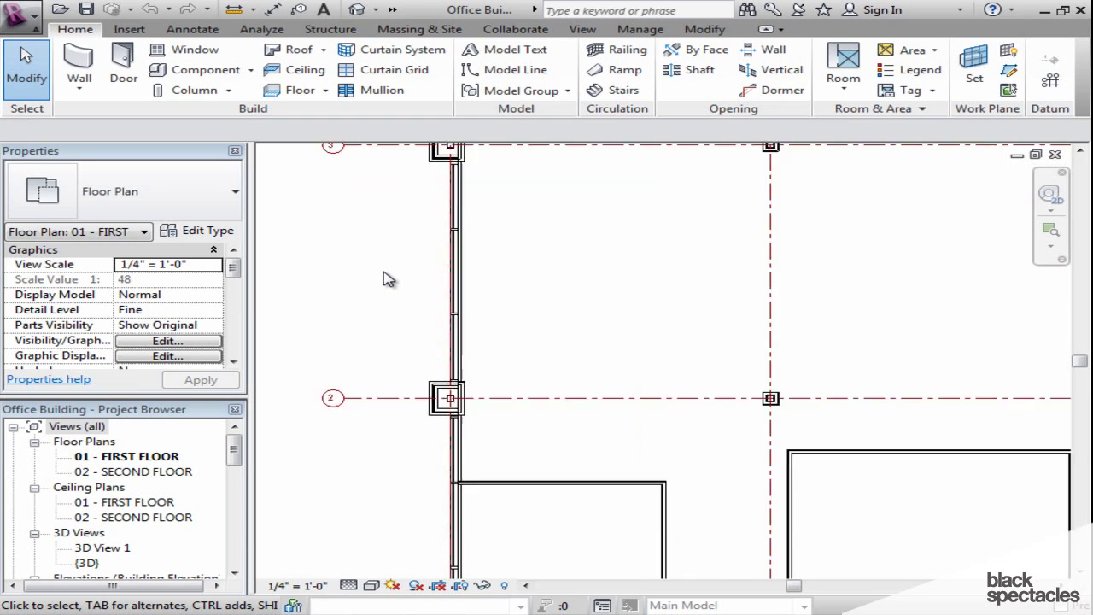
pyautogui.scroll(-2, 387, 276)
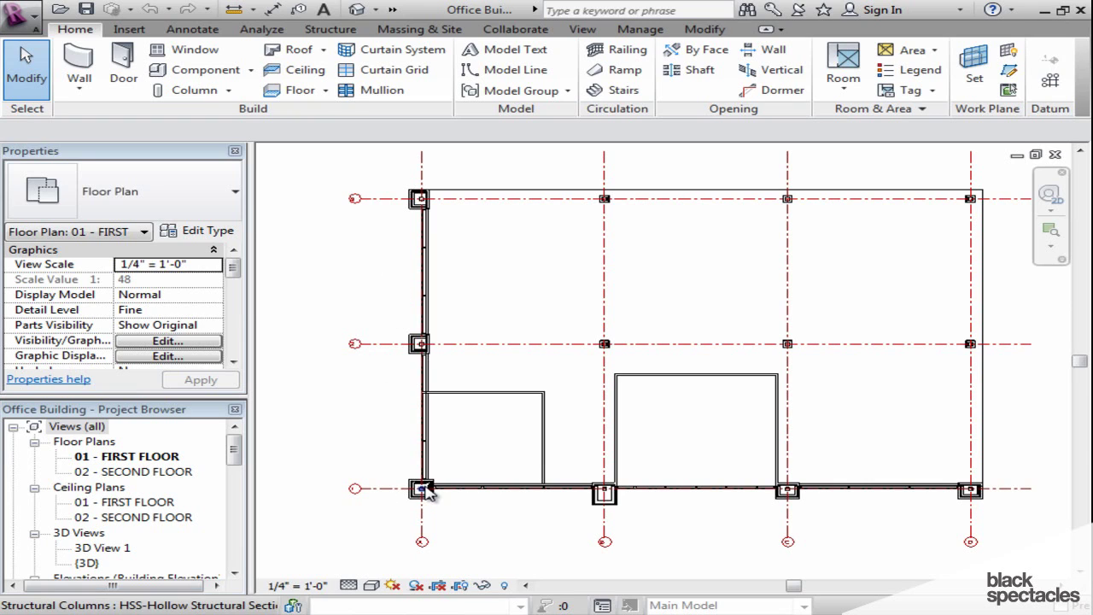
# - Inspect the structural column at grid intersection A-1 and the adjoining rooms in the first floor plan
pyautogui.scroll(6, 422, 494)
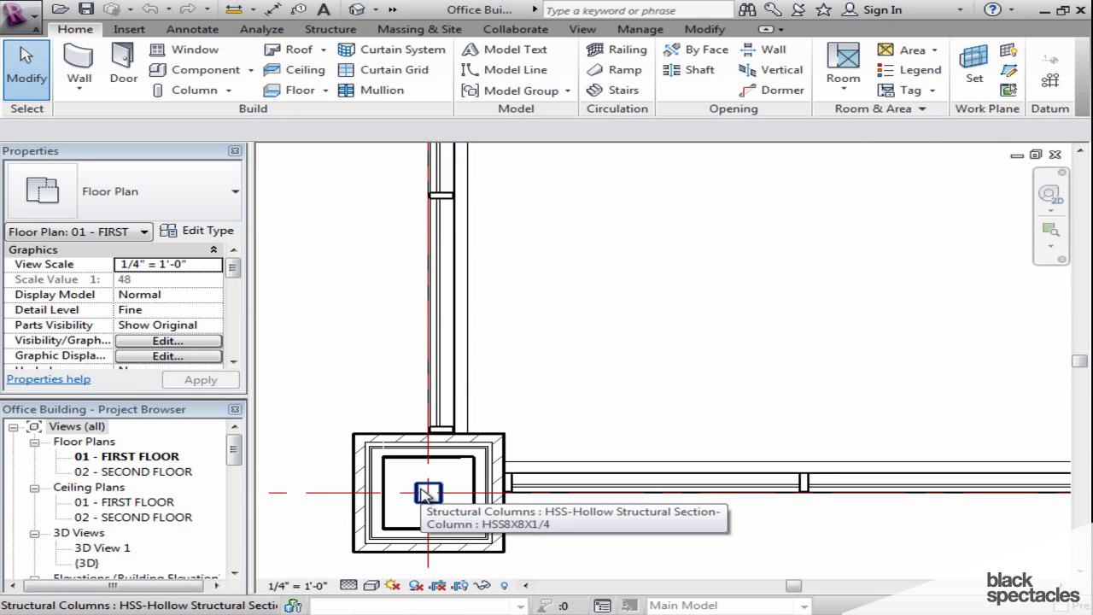
pyautogui.scroll(-6, 423, 494)
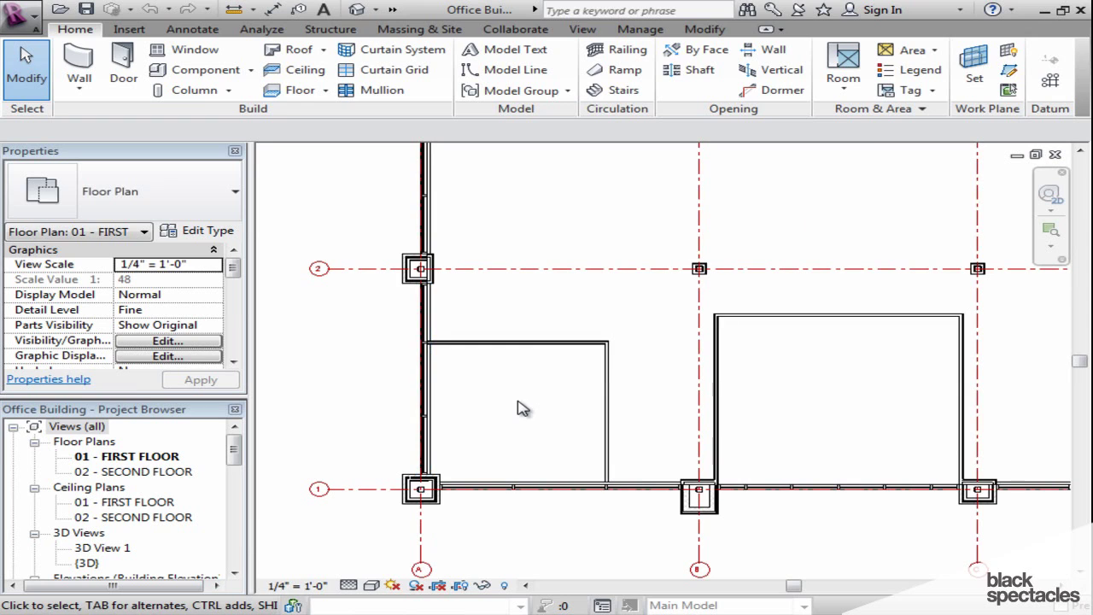
pyautogui.moveTo(504, 410); pyautogui.dragTo(398, 439, button='middle')
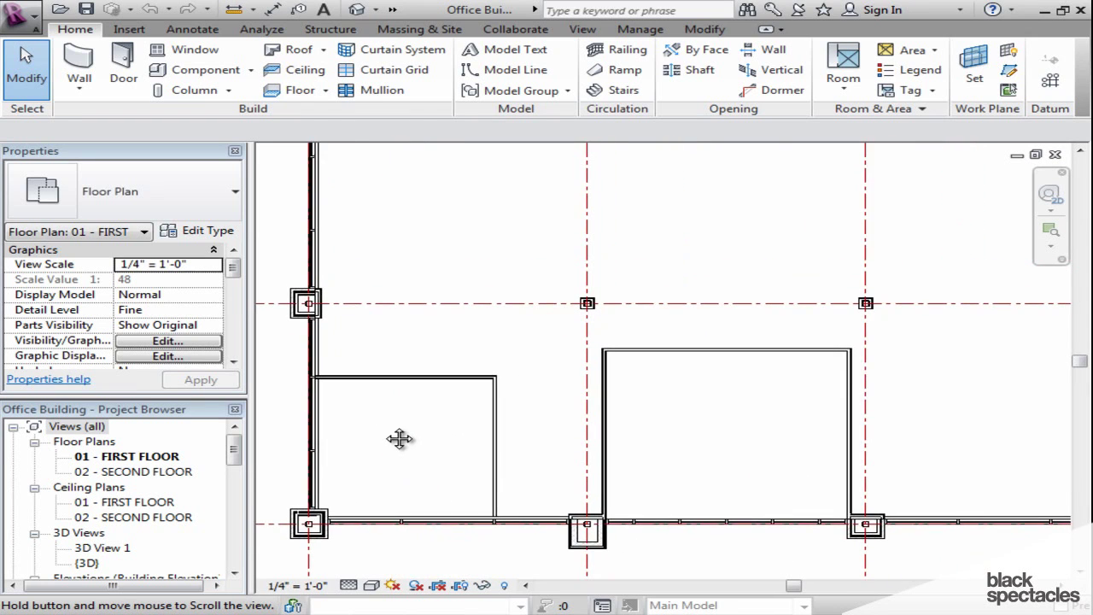
pyautogui.click(1050, 196)
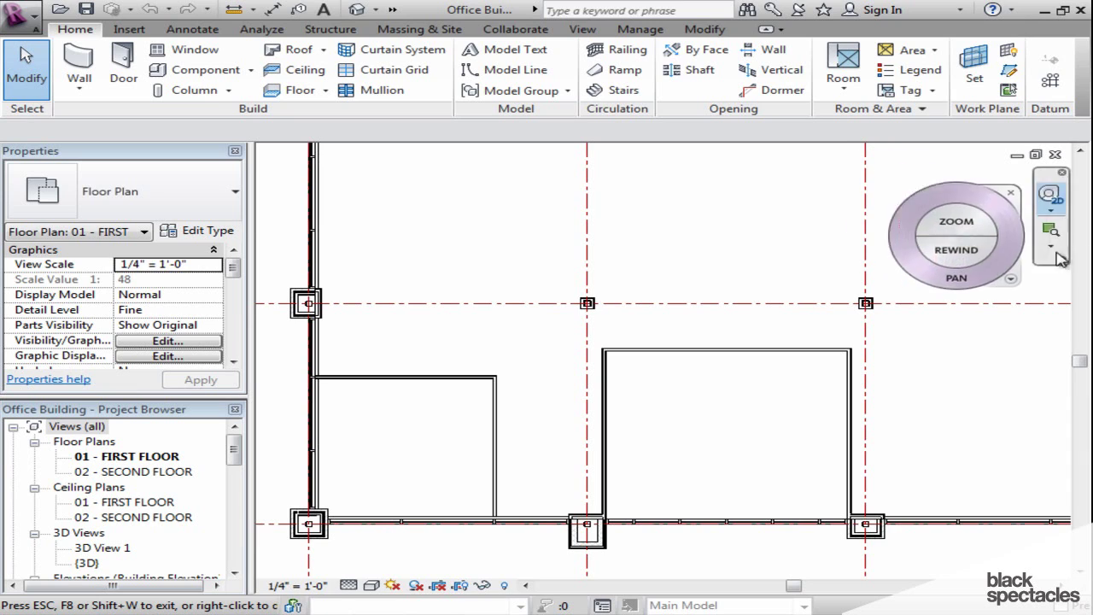
pyautogui.press('Escape')
pyautogui.click(1051, 196)
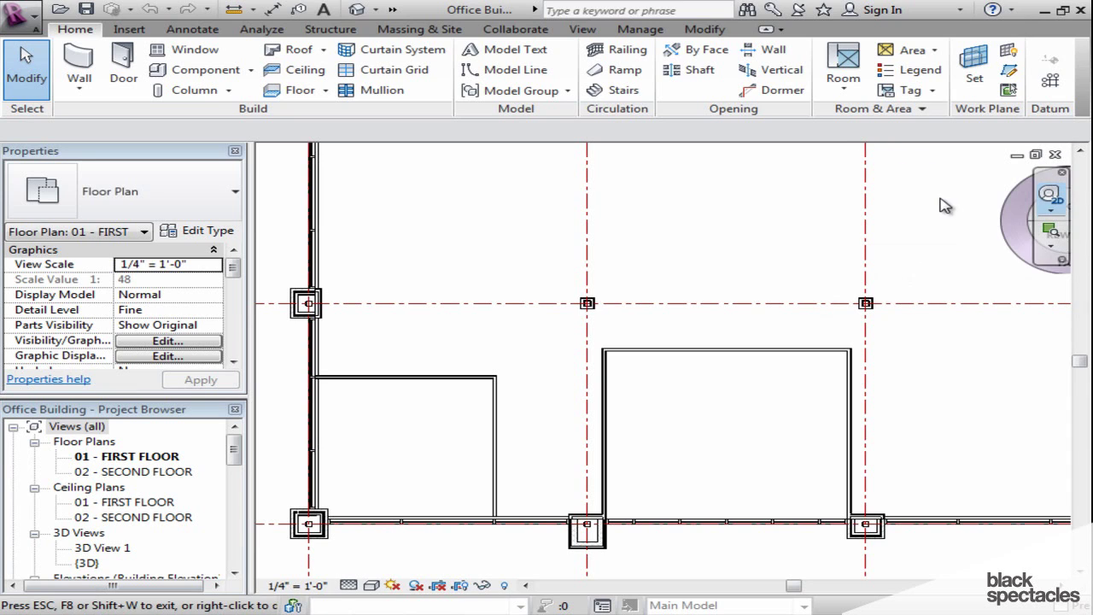
pyautogui.press('Escape')
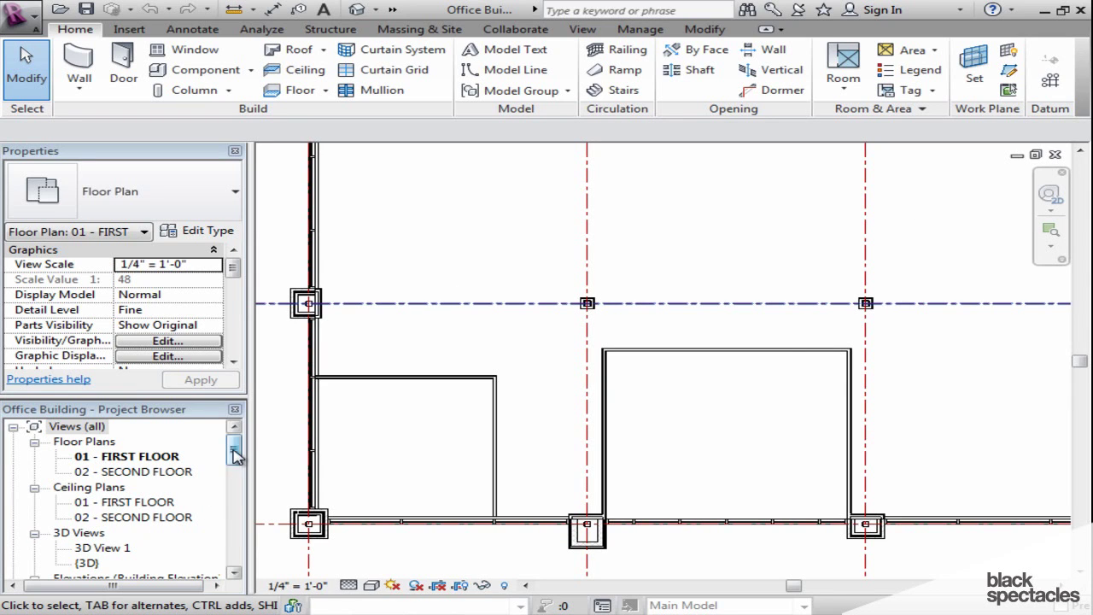
# - Open the South building elevation and examine the glazing and sunshades between grids A and B
pyautogui.moveTo(234, 451); pyautogui.dragTo(234, 474)
pyautogui.doubleClick(99, 488)
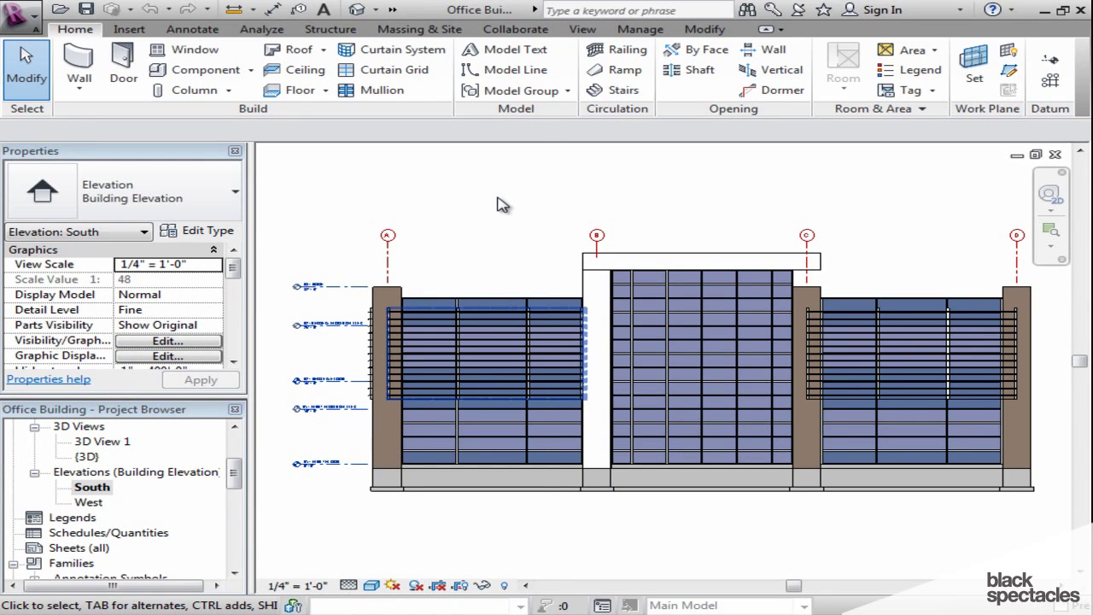
pyautogui.moveTo(513, 209)
pyautogui.mouseDown(button='middle')
pyautogui.moveTo(630, 180)
pyautogui.moveTo(519, 239)
pyautogui.moveTo(526, 193)
pyautogui.mouseUp(button='middle')
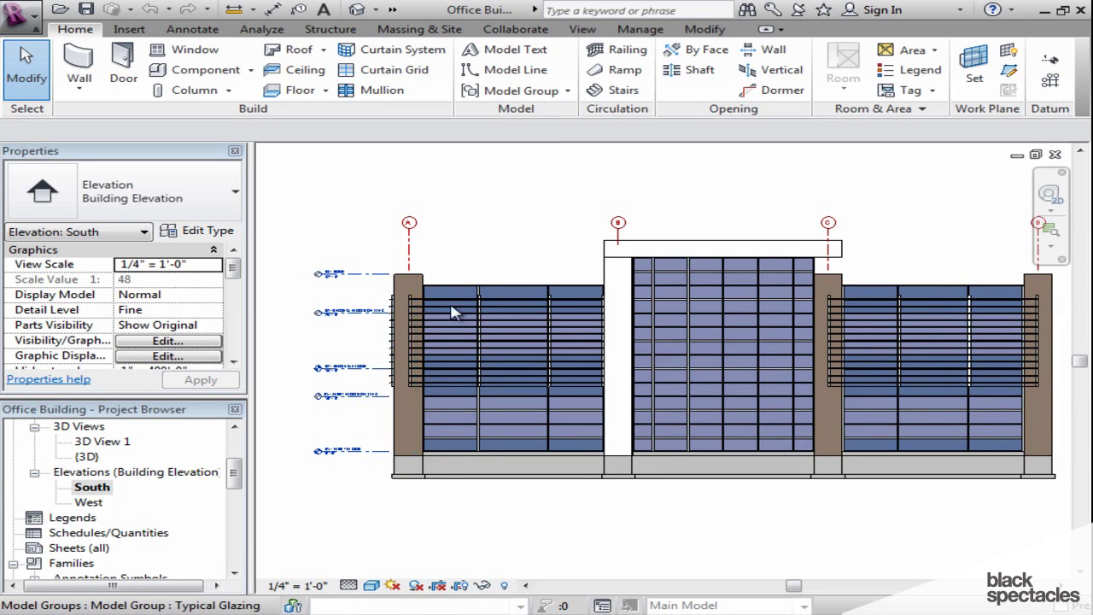
pyautogui.scroll(4, 479, 357)
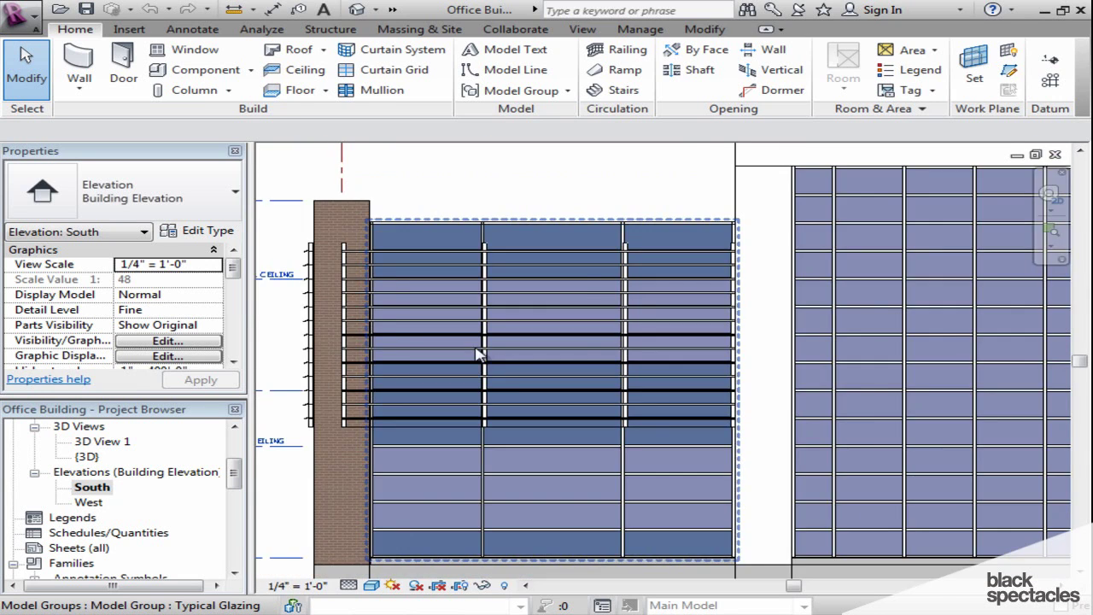
pyautogui.scroll(-5, 478, 355)
# - Open the default 3D view and examine the whole office building model
pyautogui.click(582, 29)
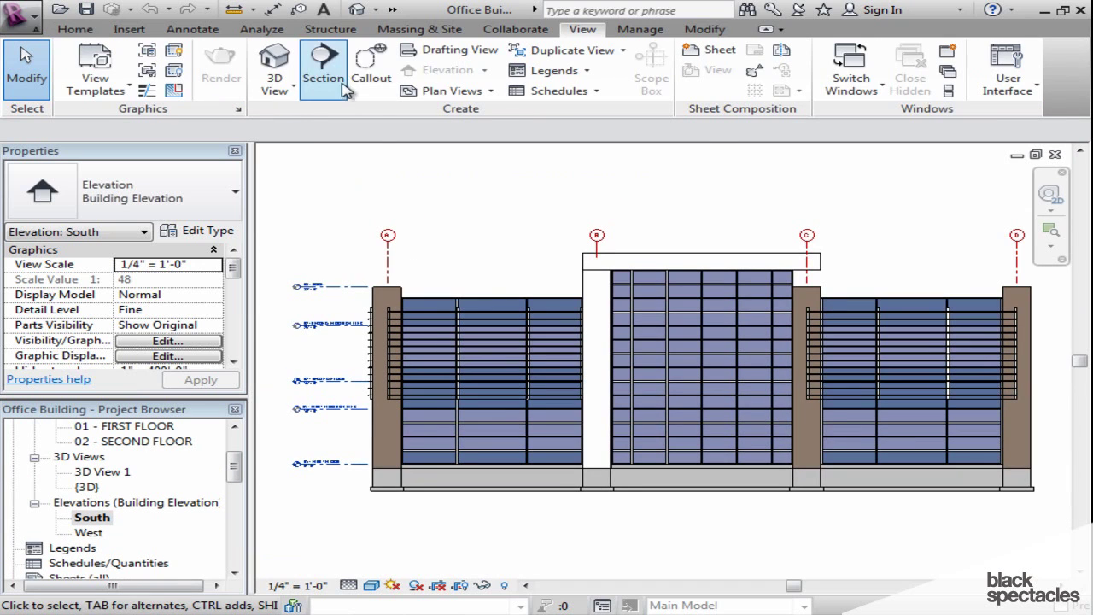
pyautogui.click(360, 11)
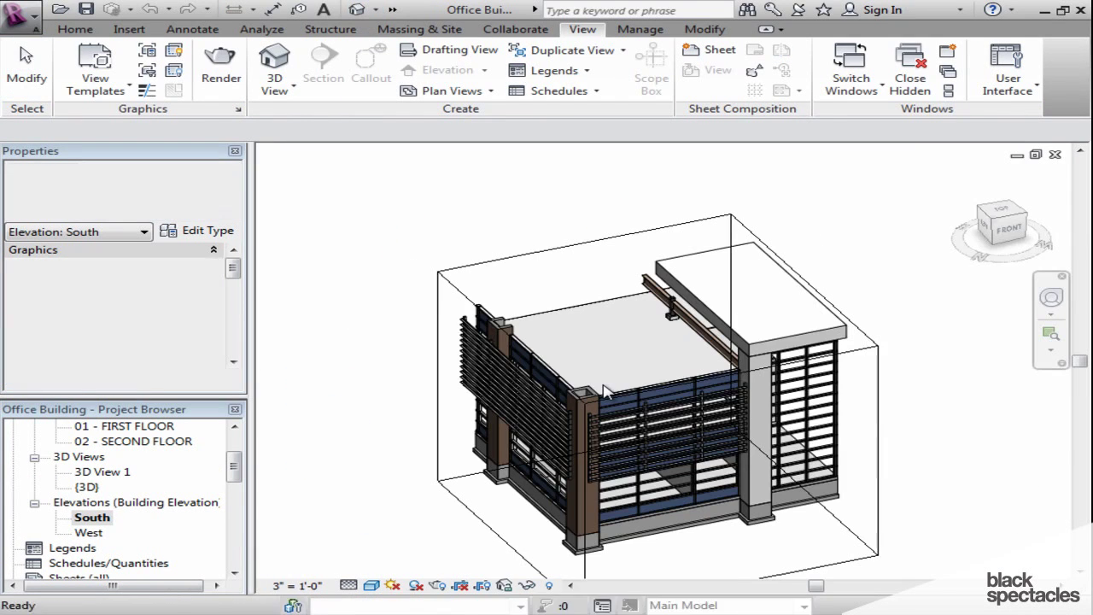
pyautogui.moveTo(399, 465); pyautogui.dragTo(393, 400, button='middle')
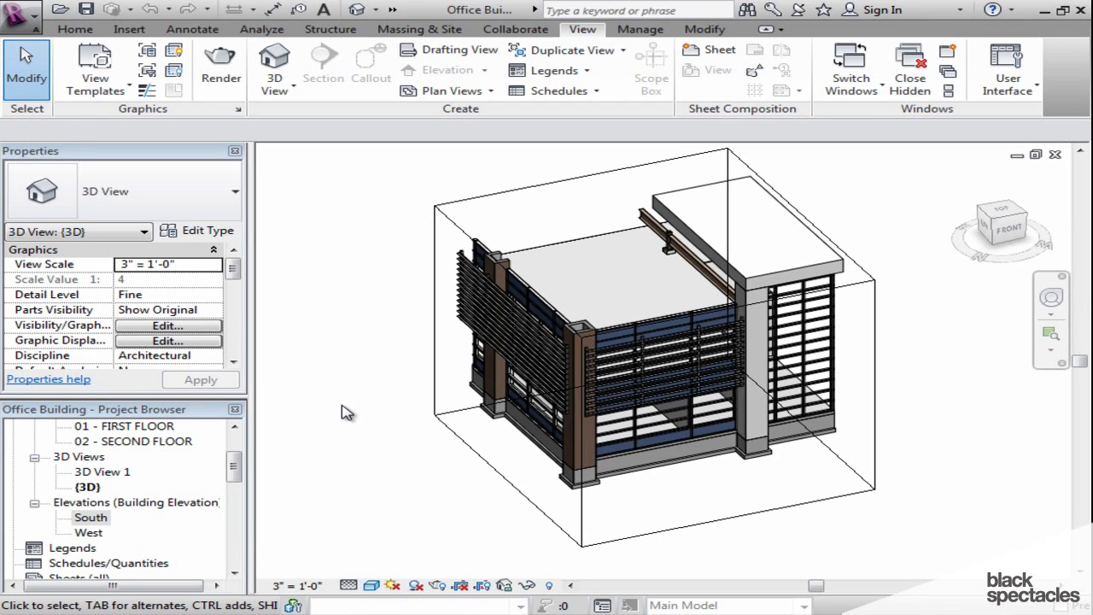
pyautogui.moveTo(346, 412)
pyautogui.mouseDown(button='middle')
pyautogui.moveTo(359, 418)
pyautogui.moveTo(329, 522)
pyautogui.moveTo(364, 447)
pyautogui.moveTo(334, 421)
pyautogui.moveTo(402, 420)
pyautogui.moveTo(350, 410)
pyautogui.mouseUp(button='middle')
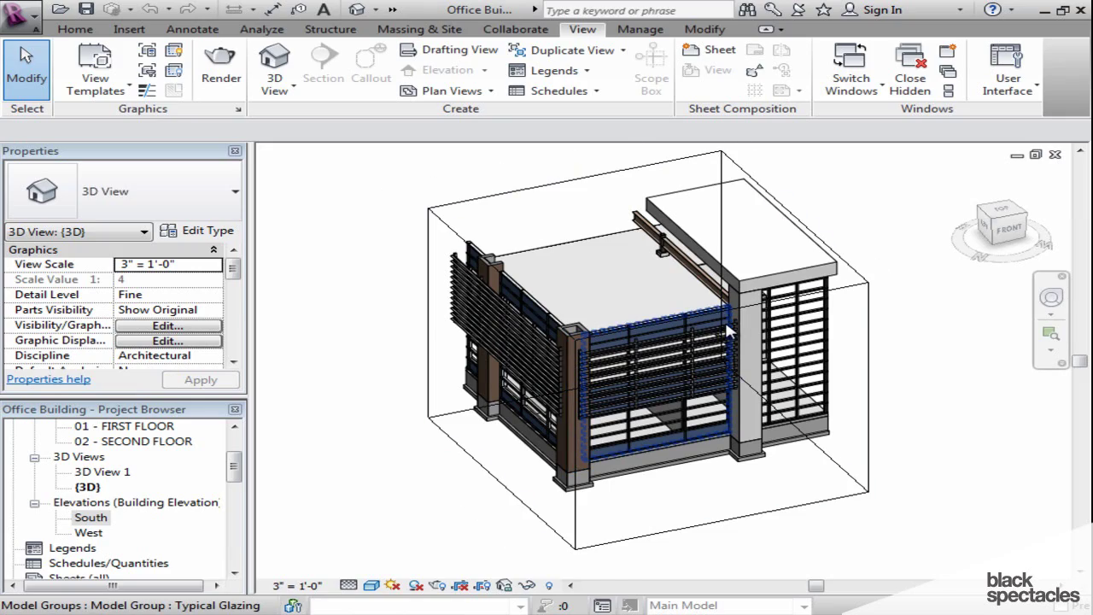
pyautogui.scroll(5, 723, 321)
pyautogui.scroll(-8, 726, 331)
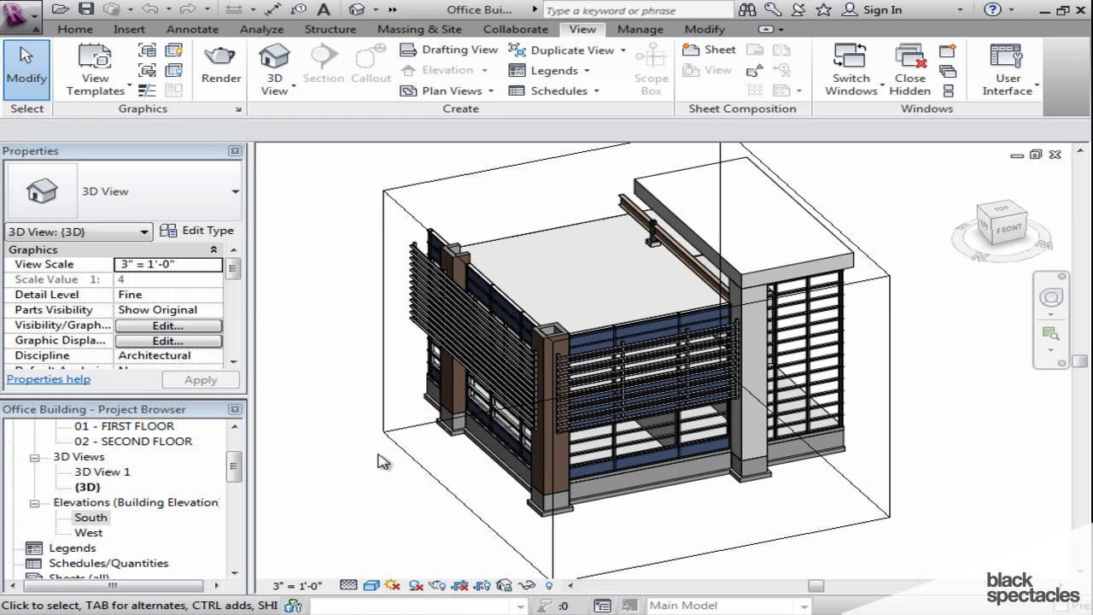
# - Orbit the 3D model to examine the building's west and south facades around the corner brick pier
pyautogui.keyDown('shift'); pyautogui.moveTo(382, 461); pyautogui.dragTo(394, 466, button='middle'); pyautogui.keyUp('shift')
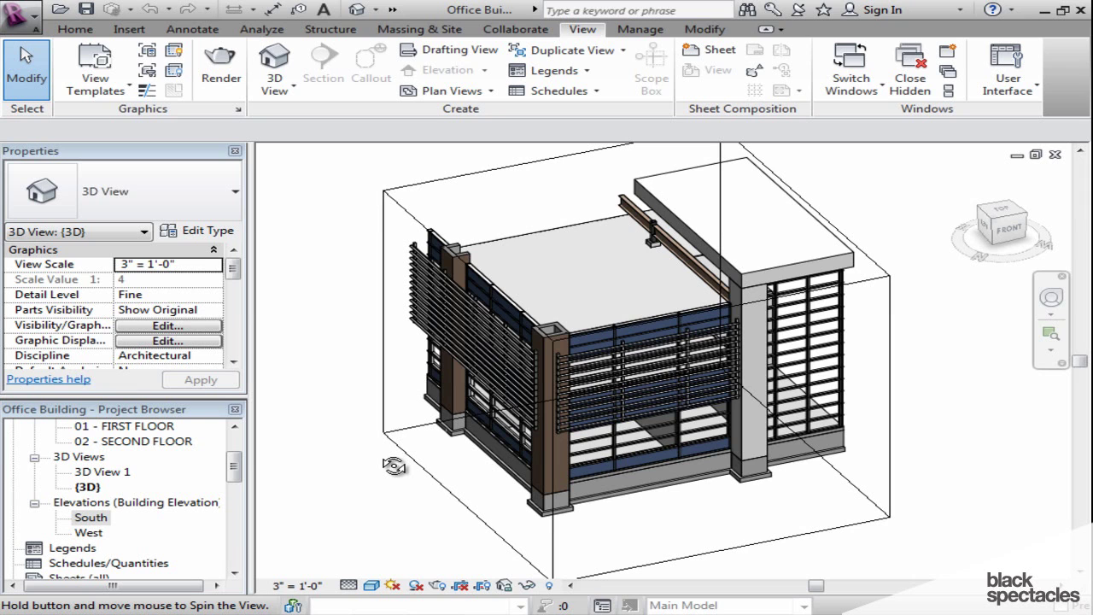
pyautogui.keyDown('shift'); pyautogui.moveTo(394, 465); pyautogui.dragTo(409, 438, button='middle'); pyautogui.keyUp('shift')
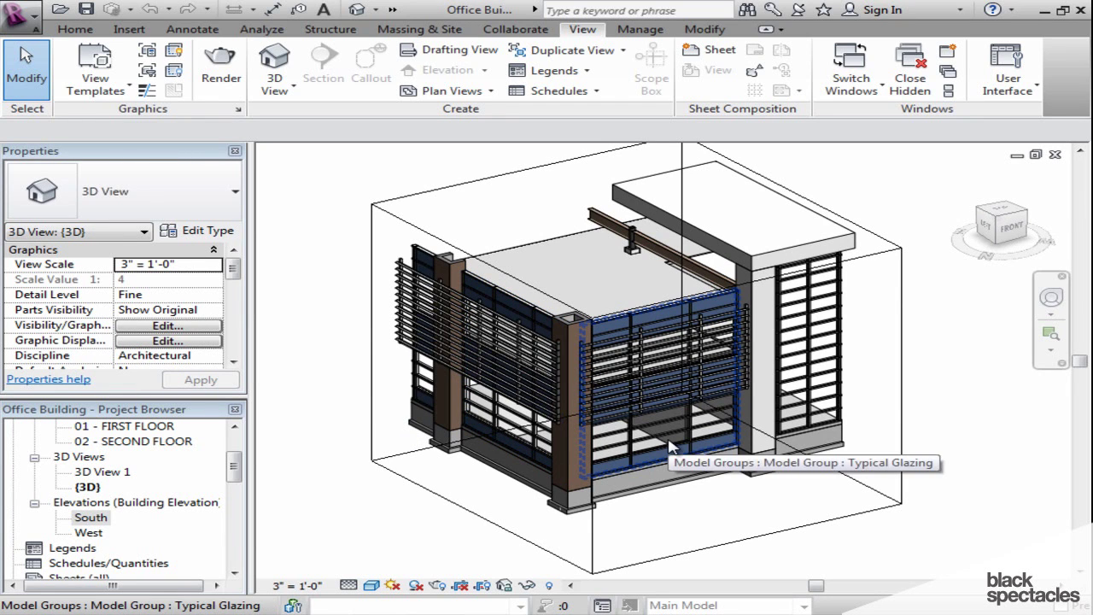
pyautogui.keyDown('shift'); pyautogui.moveTo(752, 453); pyautogui.dragTo(734, 478, button='middle'); pyautogui.keyUp('shift')
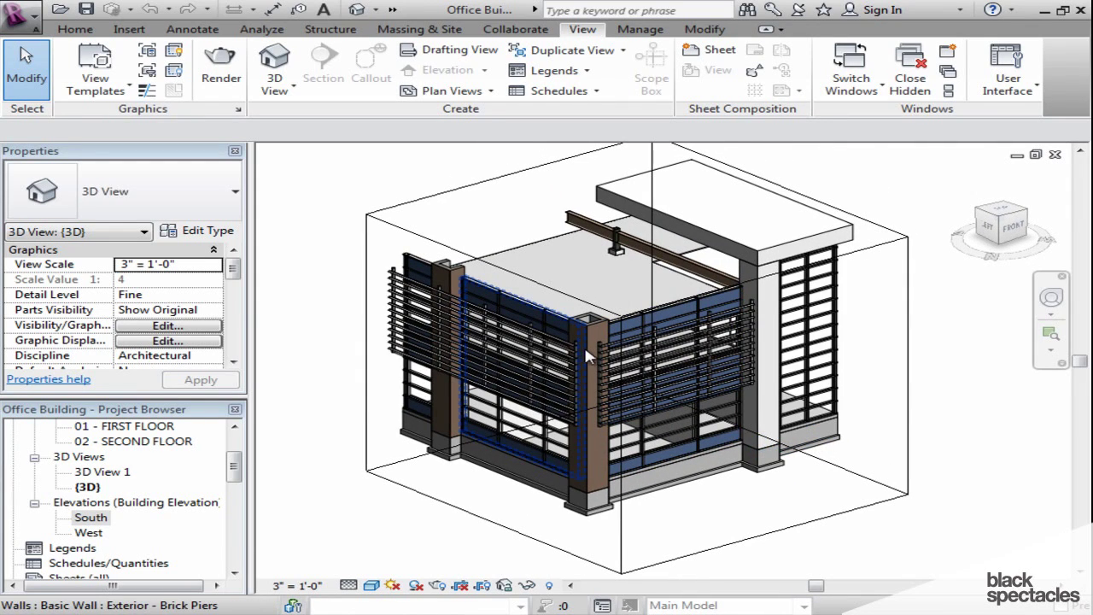
# - Inspect the connection between the rooftop steel column and the wide-flange beams up close
pyautogui.scroll(6, 619, 245)
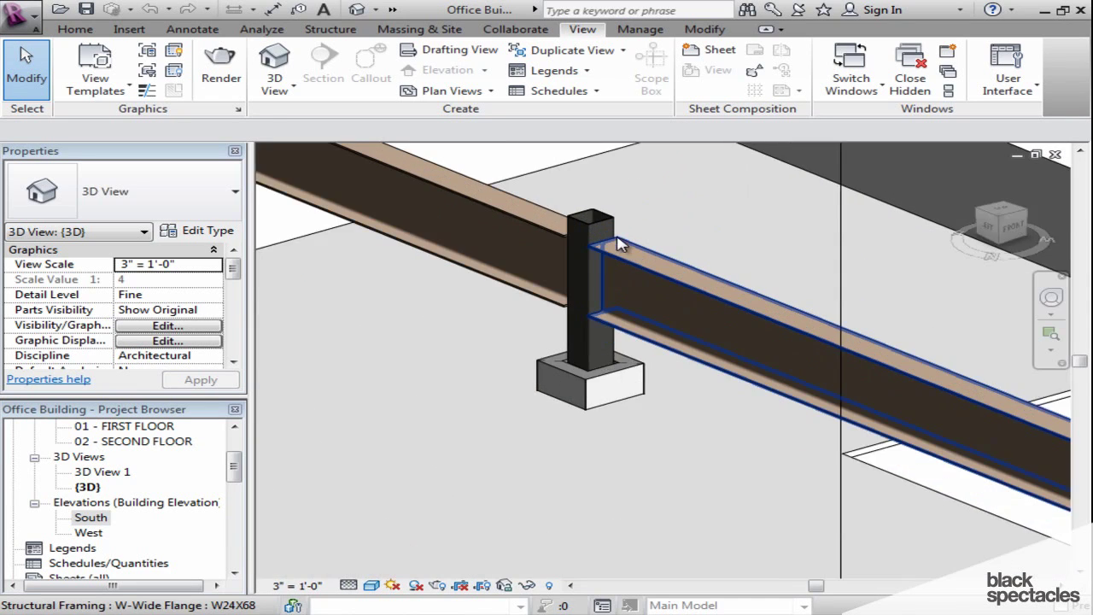
pyautogui.scroll(2, 620, 245)
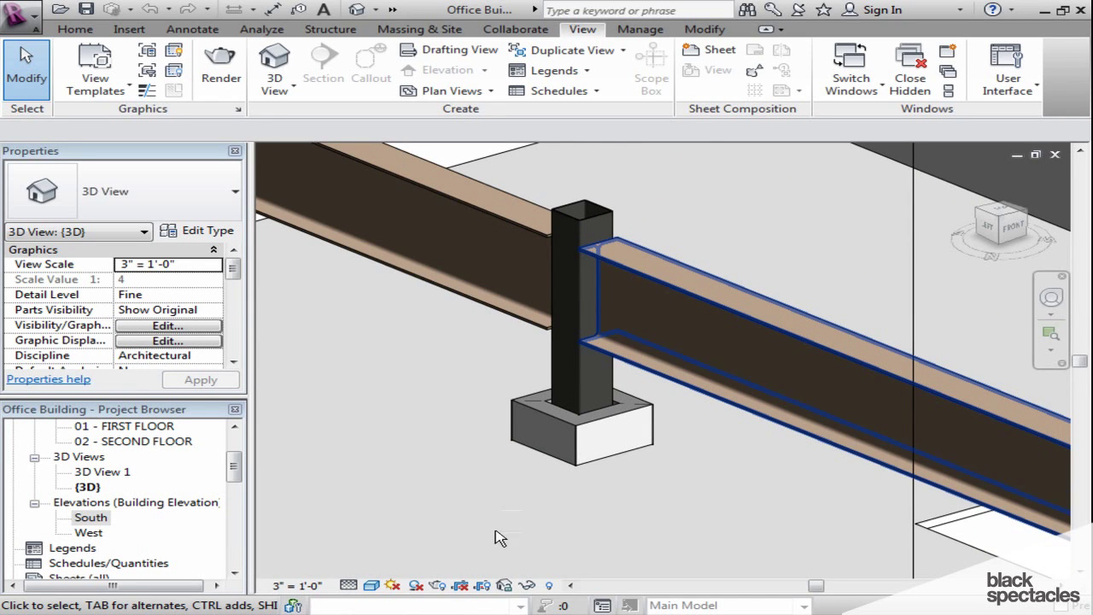
pyautogui.moveTo(476, 516)
pyautogui.keyDown('shift'); pyautogui.mouseDown(button='middle')
pyautogui.moveTo(559, 538)
pyautogui.moveTo(393, 532)
pyautogui.moveTo(488, 524)
pyautogui.moveTo(478, 519)
pyautogui.mouseUp(button='middle'); pyautogui.keyUp('shift')
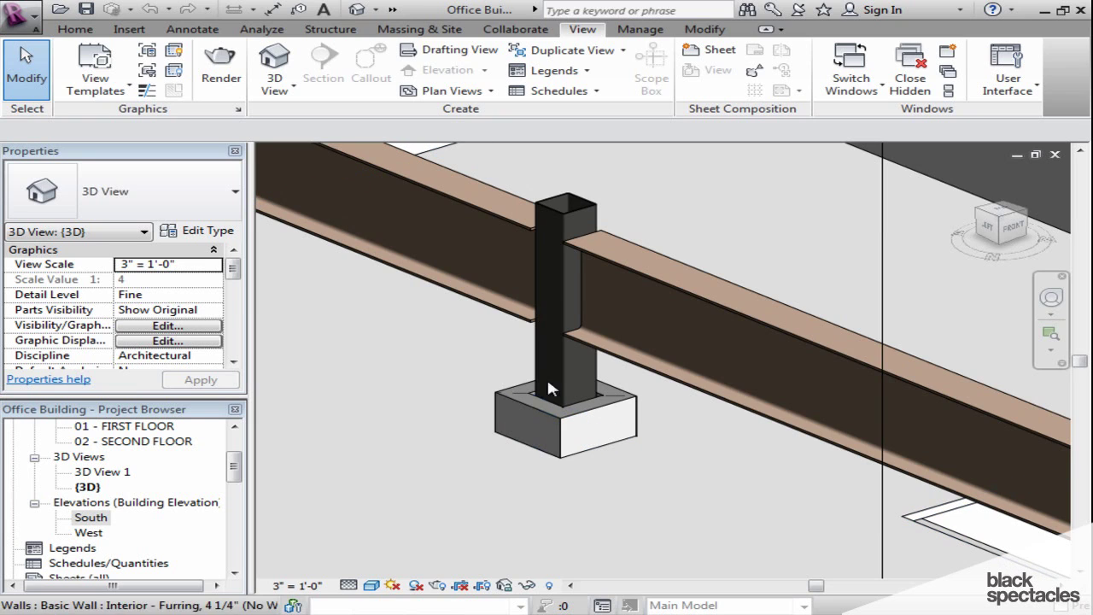
# - Select the HSS8X8X1/4 column and orbit the 3D view around it
pyautogui.click(570, 220)
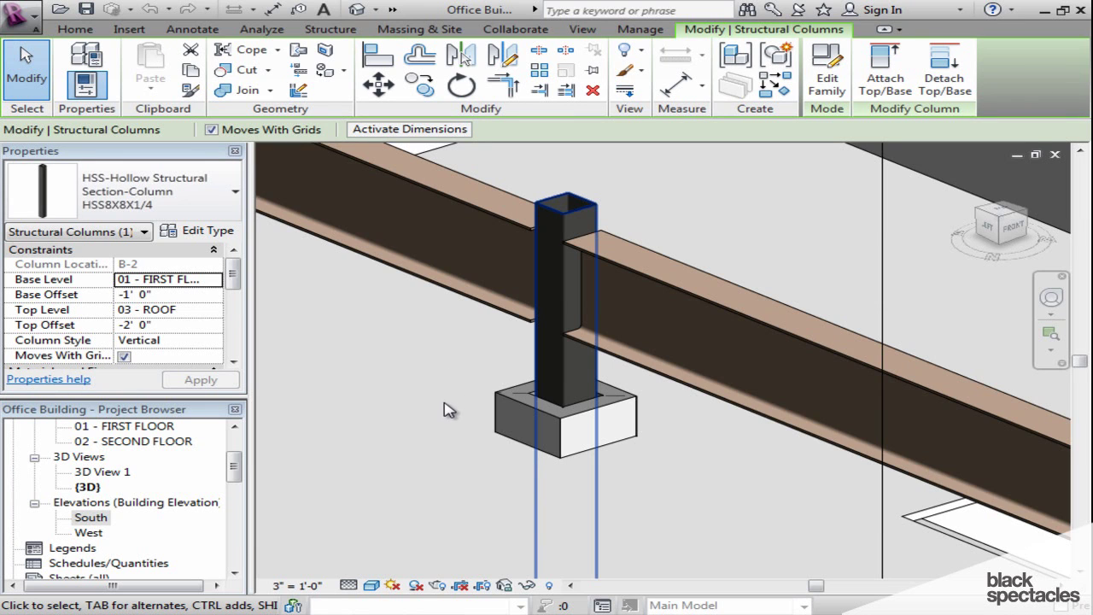
pyautogui.keyDown('shift'); pyautogui.moveTo(443, 430); pyautogui.dragTo(425, 452, button='middle'); pyautogui.keyUp('shift')
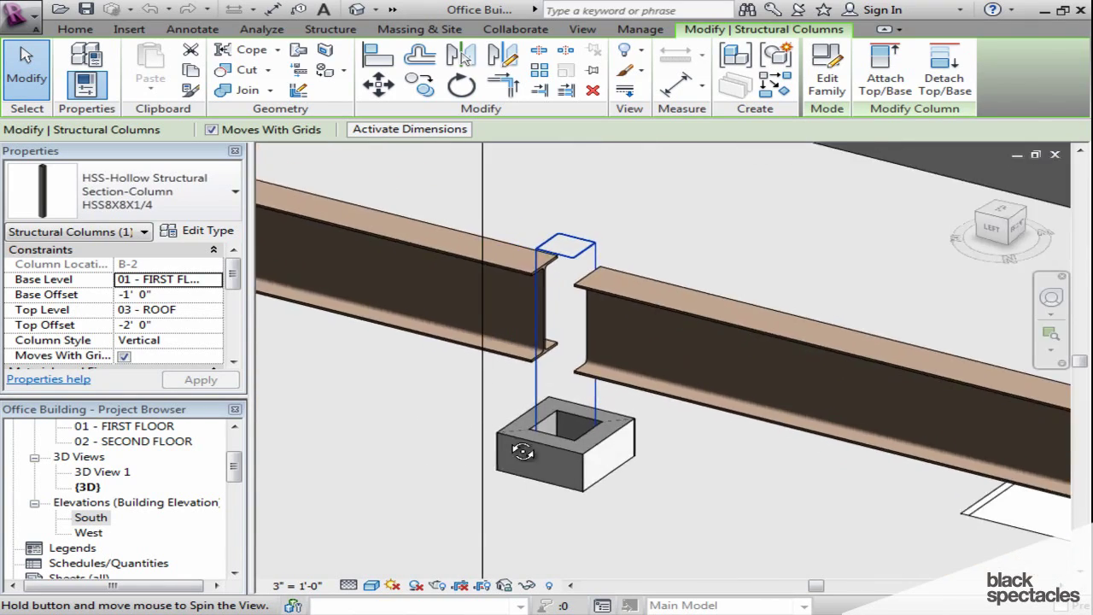
pyautogui.keyDown('shift'); pyautogui.moveTo(523, 453); pyautogui.dragTo(659, 475, button='middle'); pyautogui.keyUp('shift')
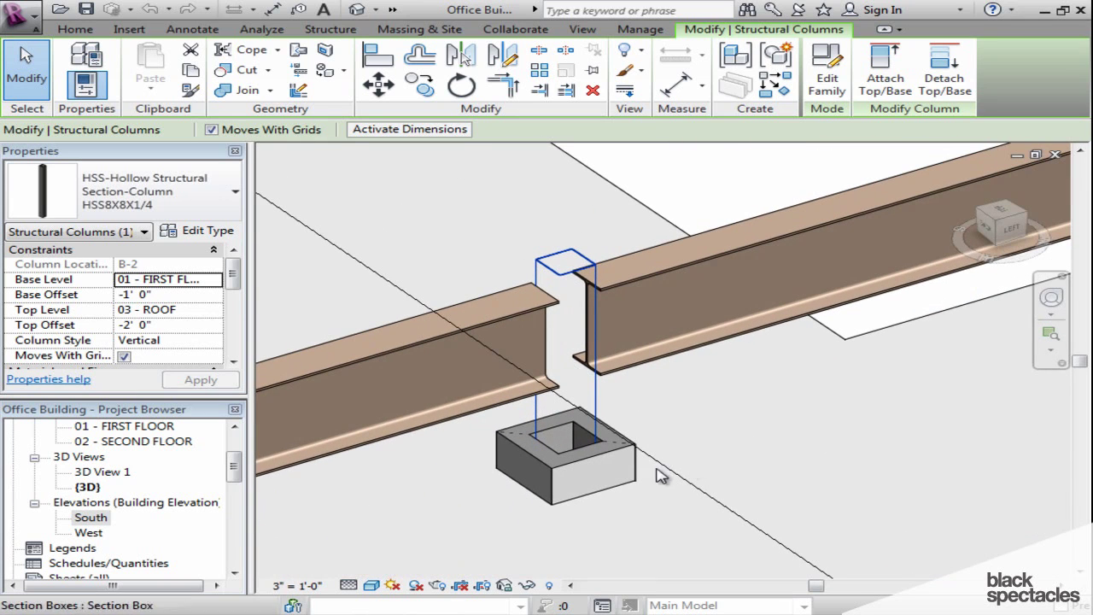
# - Clear the column selection, select one furring wall at the column's base and orbit around it
pyautogui.click(564, 543)
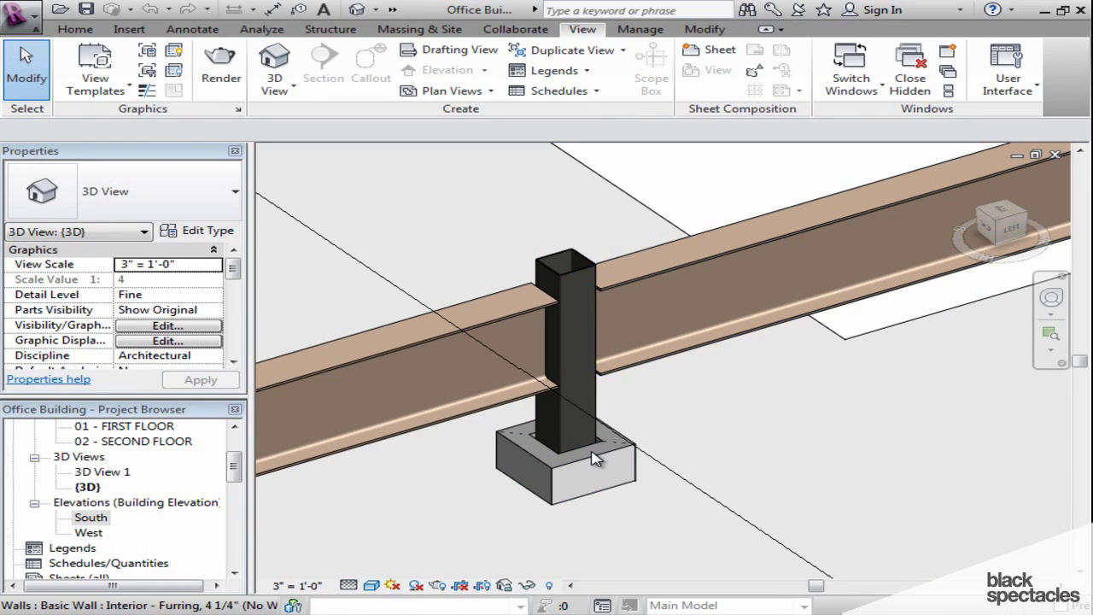
pyautogui.click(488, 499)
pyautogui.moveTo(489, 499)
pyautogui.keyDown('shift'); pyautogui.mouseDown(button='middle')
pyautogui.moveTo(757, 513)
pyautogui.moveTo(491, 506)
pyautogui.mouseUp(button='middle'); pyautogui.keyUp('shift')
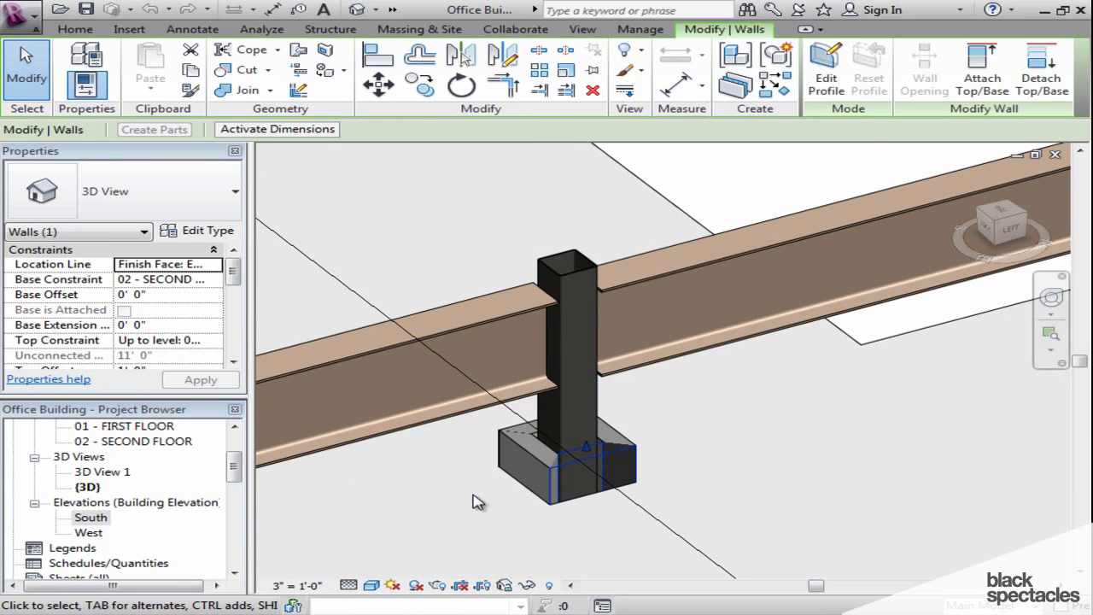